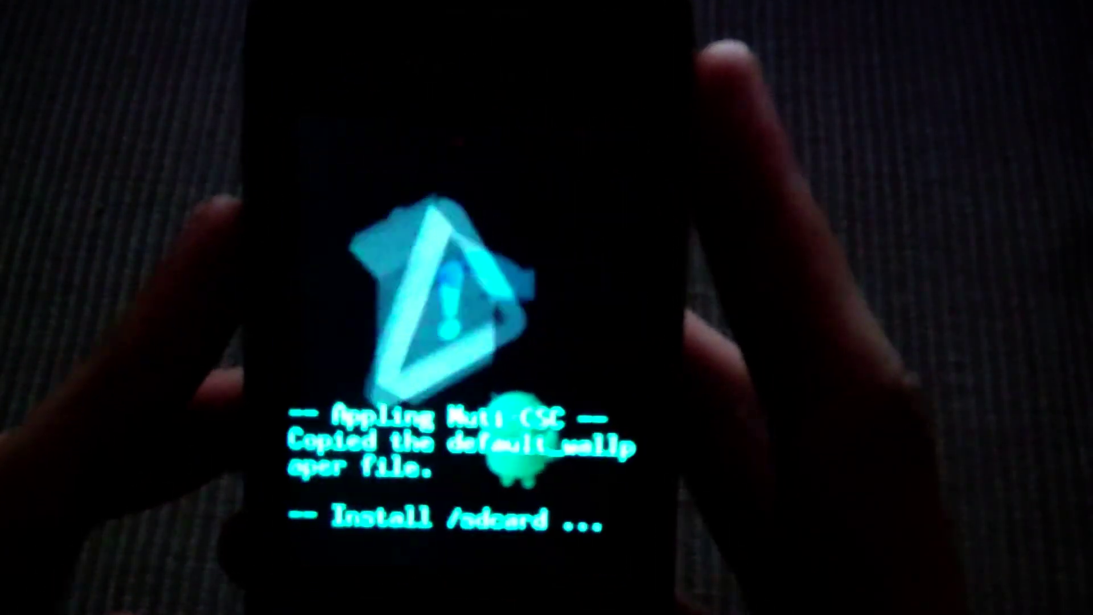
Highlight the recovery menu option for applying an update zip.
{"action": "key", "text": "Down"}
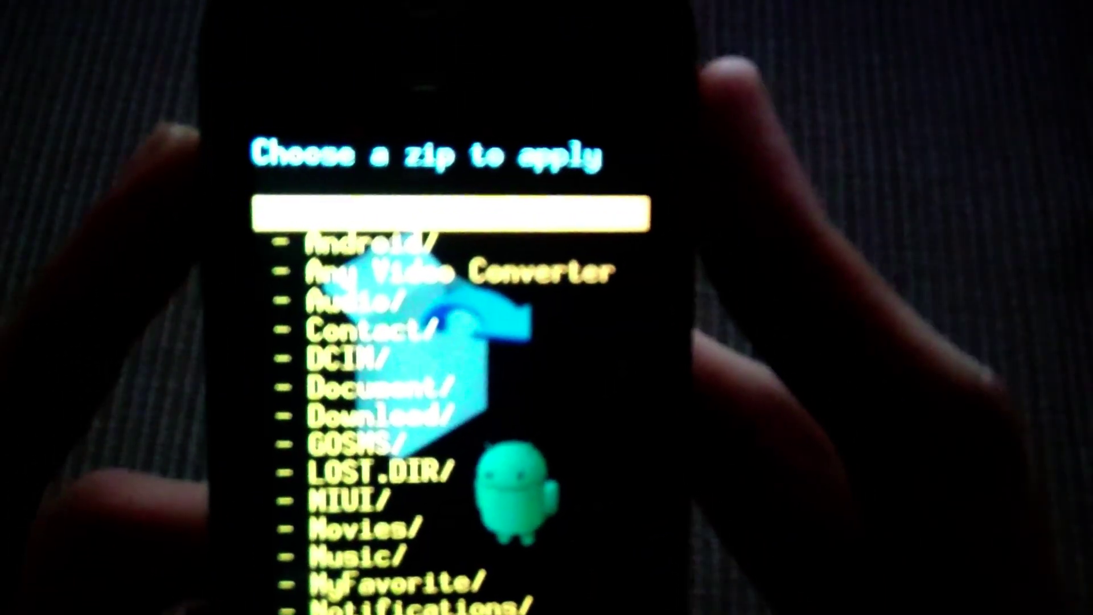
Select the PureKAT 3.0 zip near the end of the SD card list for installation.
{"action": "key", "text": "Up"}
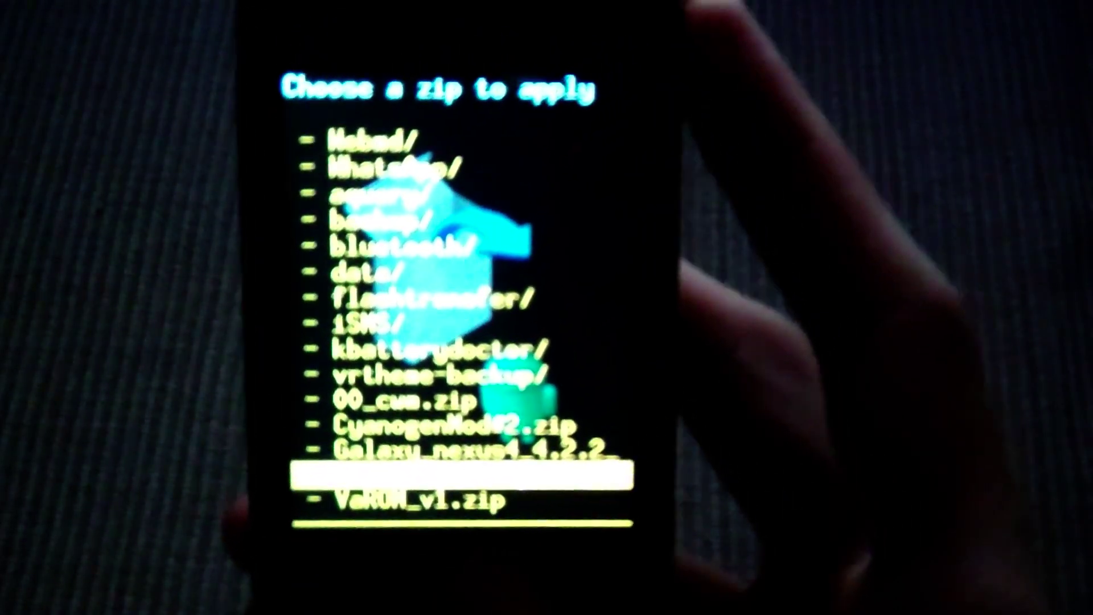
{"action": "key", "text": "Return"}
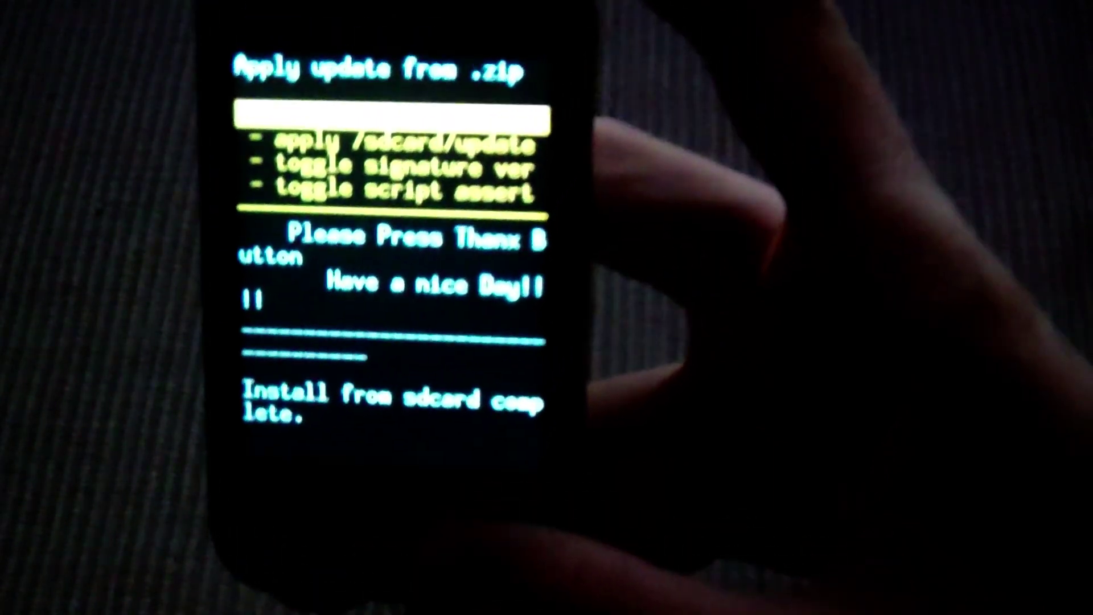
Return to the main menu and reboot, coming back into CWM Recovery v5.0.2.8.
{"action": "key", "text": "Escape"}
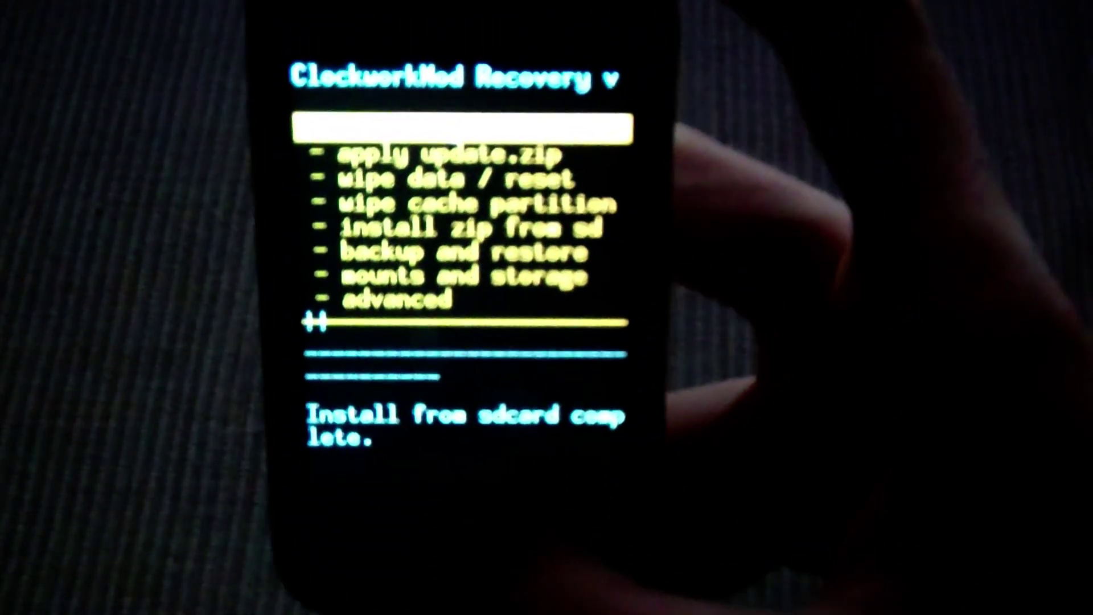
{"action": "key", "text": "Return"}
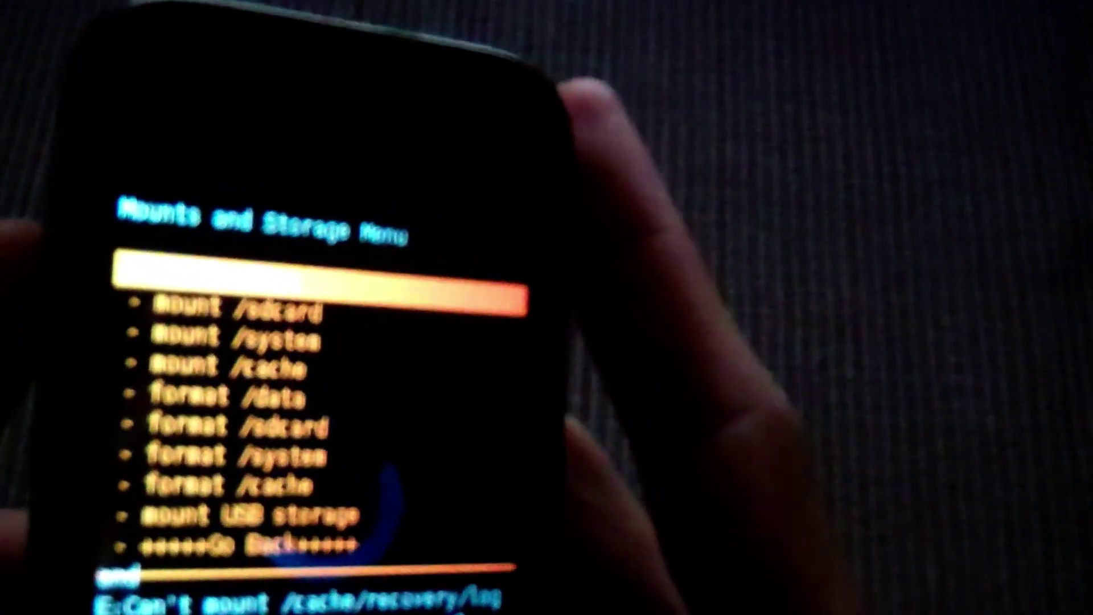
Move through the mounts and storage options to format /data, /cache and /system.
{"action": "key", "text": "Up"}
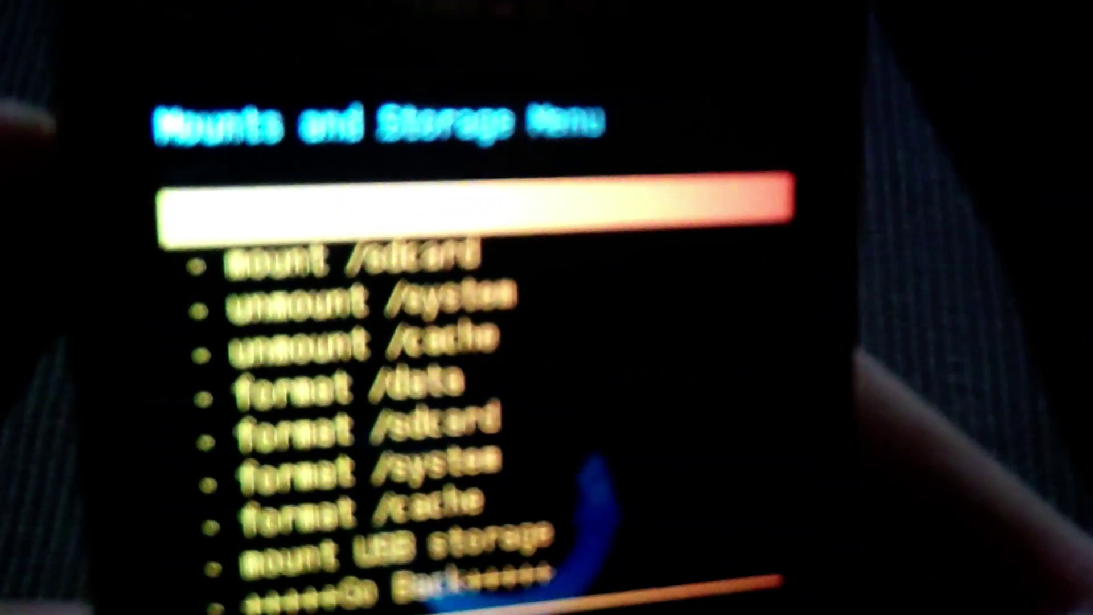
Install PureCAT3.0.zip from the SD card, confirming with 'Yes - Install PureCAT3.0.zip'.
{"action": "key", "text": "Escape"}
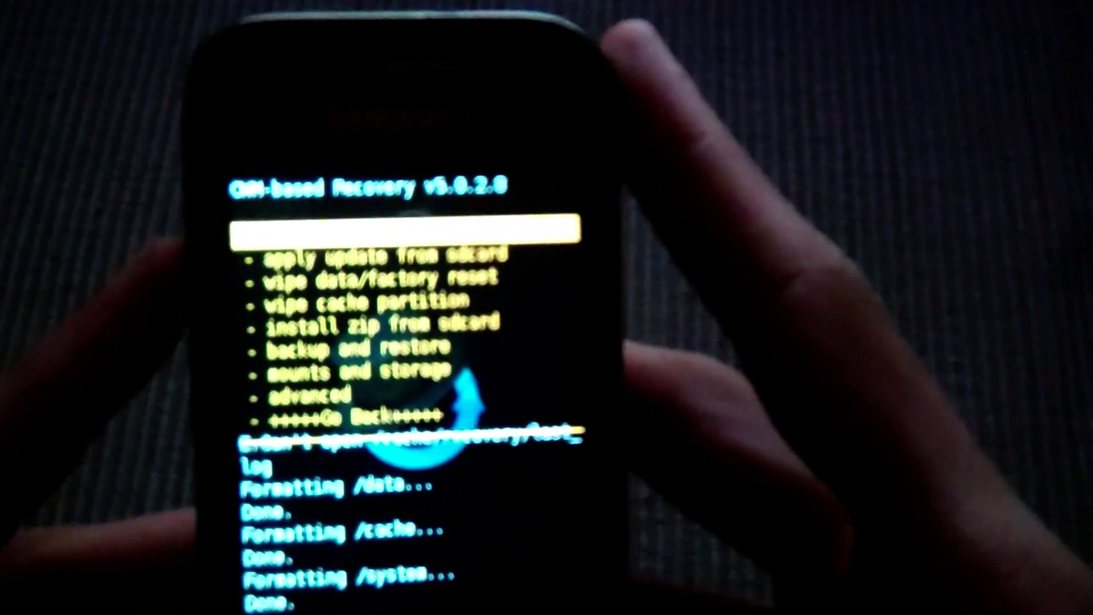
{"action": "key", "text": "Down"}
{"action": "key", "text": "Down"}
{"action": "key", "text": "Down"}
{"action": "key", "text": "Down"}
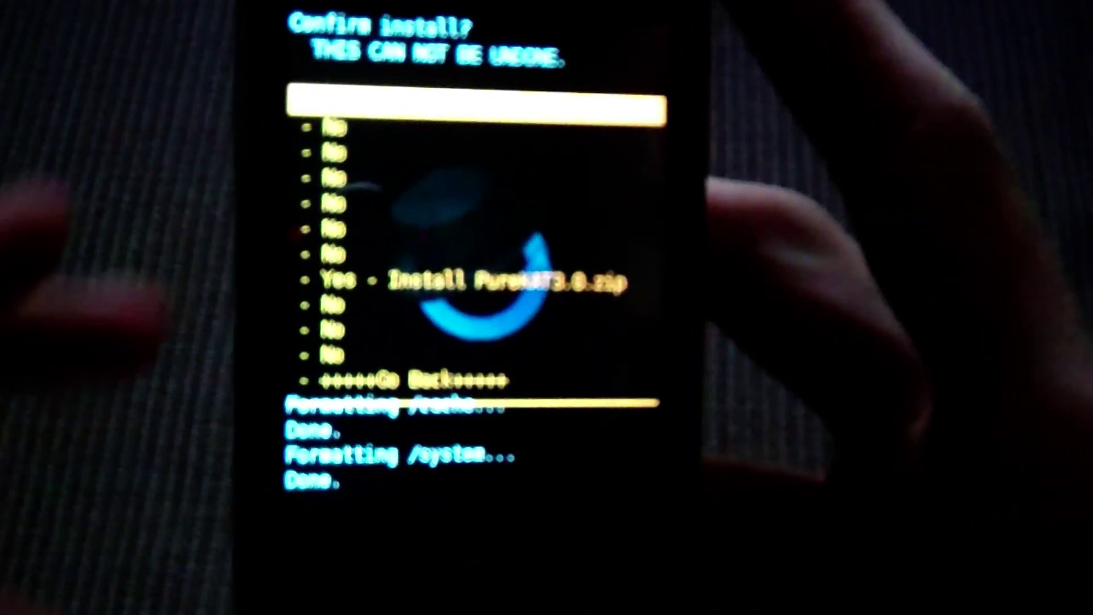
{"action": "key", "text": "Up"}
{"action": "key", "text": "Up"}
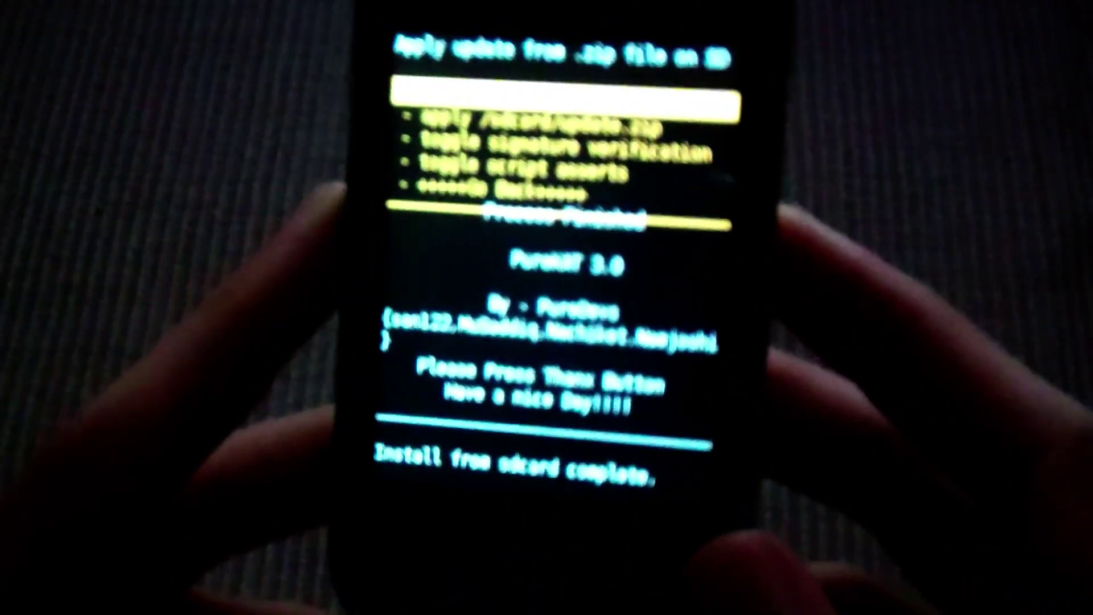
Return to the main recovery menu to reboot into PureCAT 3.0.
{"action": "key", "text": "Escape"}
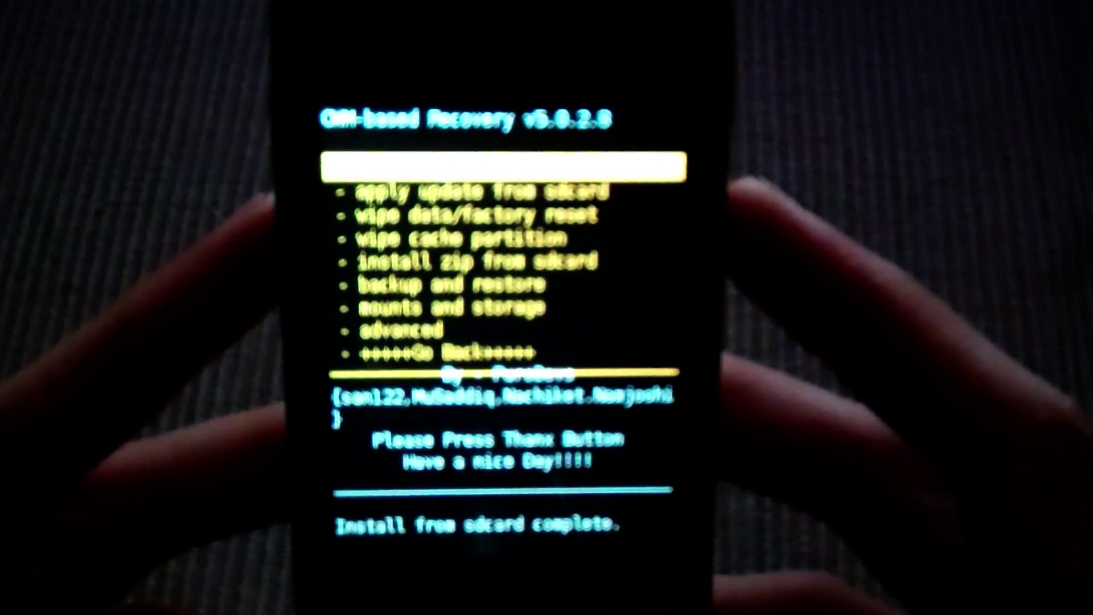